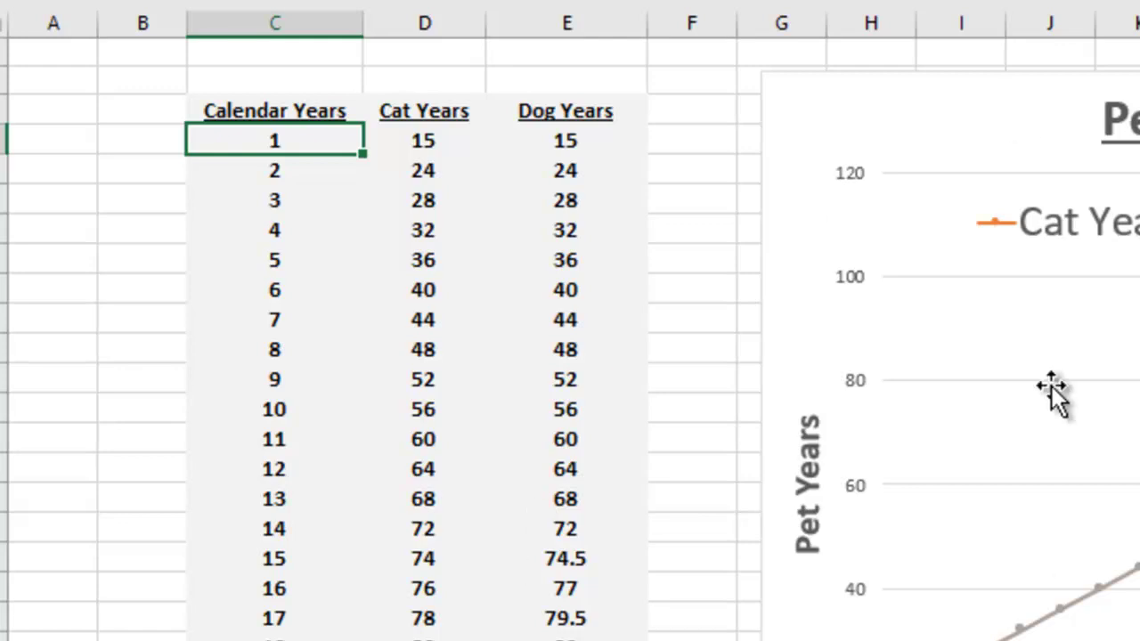
Step: Insert blank cells above the Calendar Years 1 row across the three table columns, shifting the existing cells down
{"action": "left_click", "coordinate": [475, 306]}
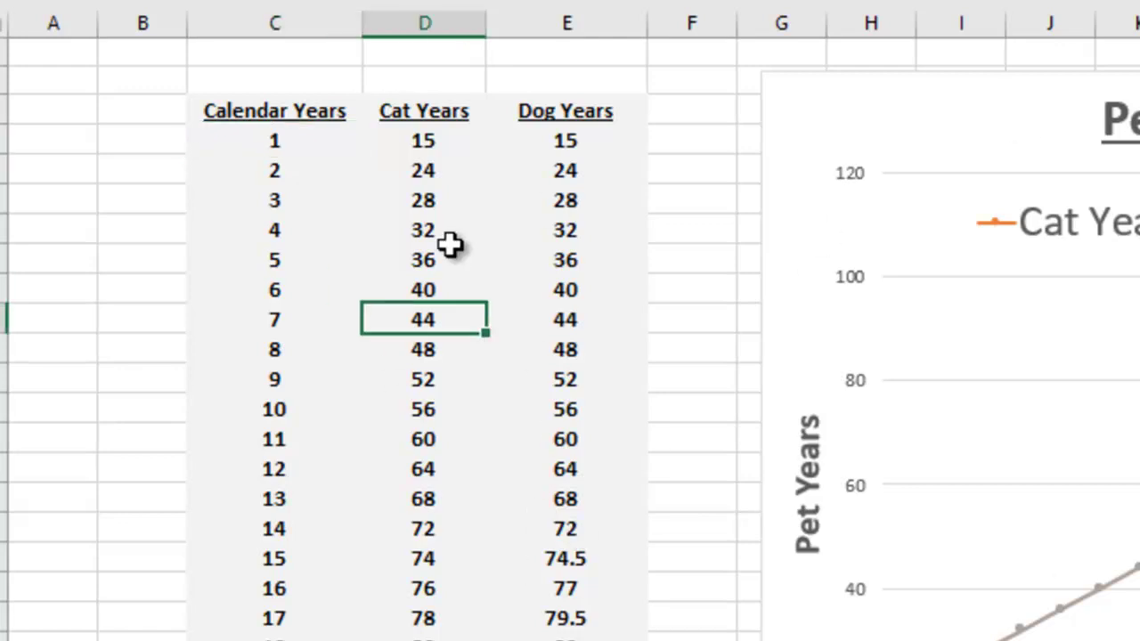
{"action": "left_click", "coordinate": [232, 141]}
{"action": "left_click_drag", "start_coordinate": [232, 141], "coordinate": [614, 147]}
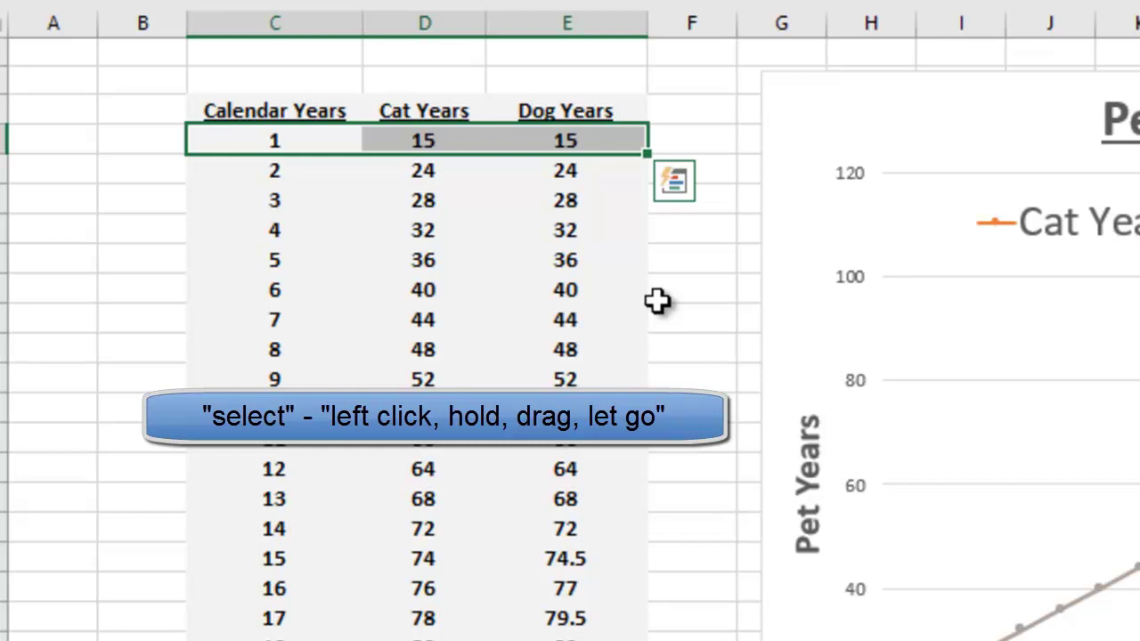
{"action": "right_click", "coordinate": [273, 140]}
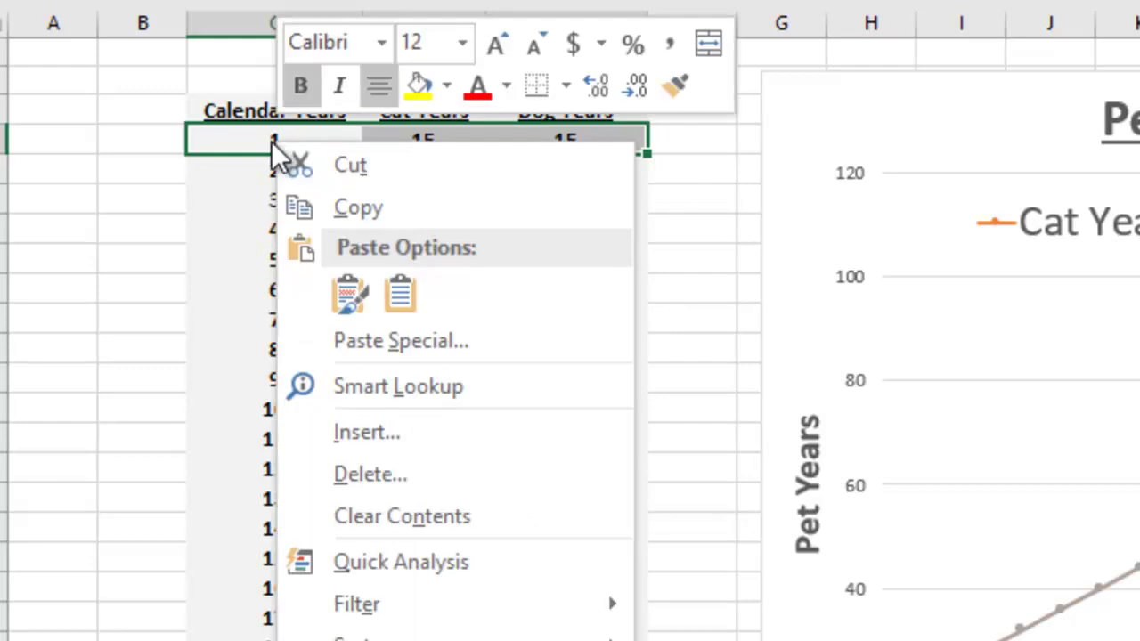
{"action": "left_click", "coordinate": [381, 432]}
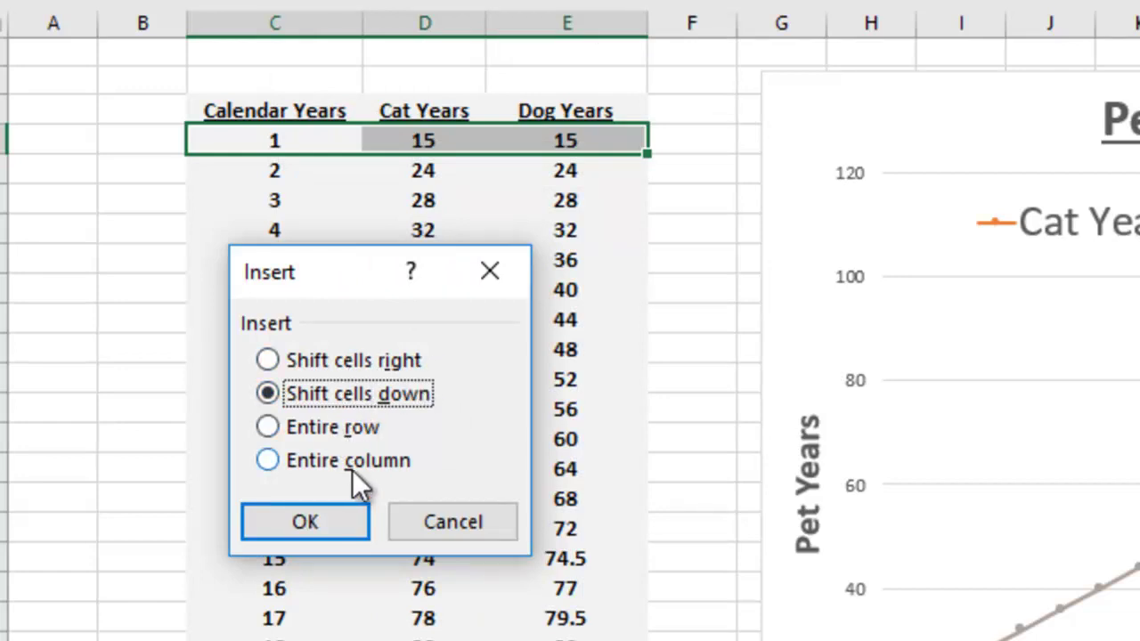
{"action": "left_click", "coordinate": [281, 531]}
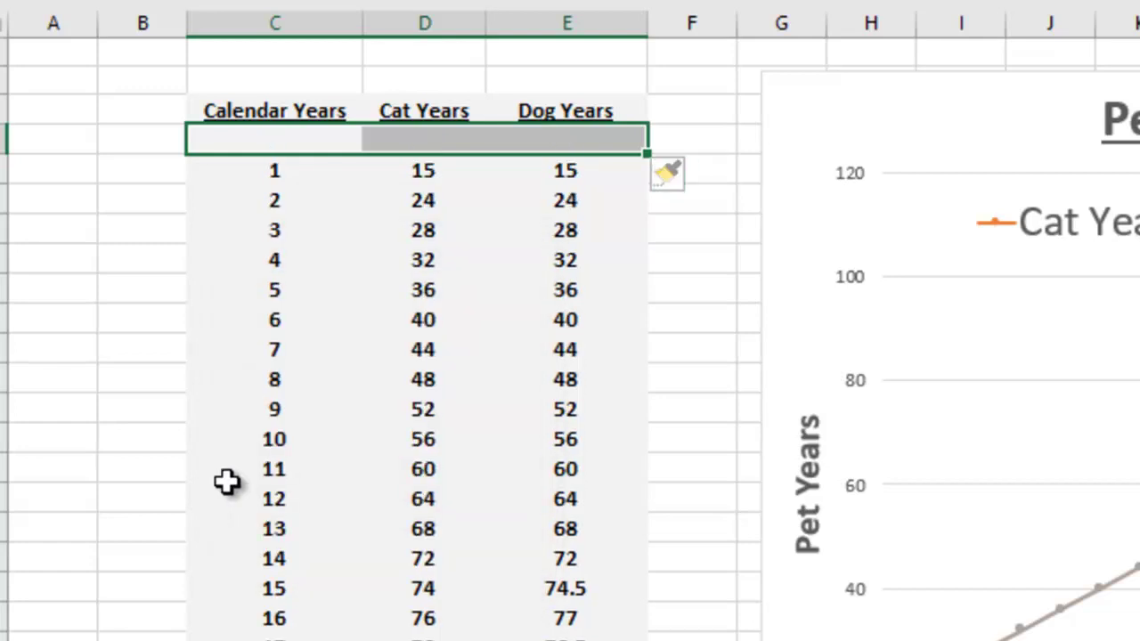
{"action": "left_click", "coordinate": [227, 479]}
{"action": "left_click_drag", "start_coordinate": [258, 150], "coordinate": [590, 130]}
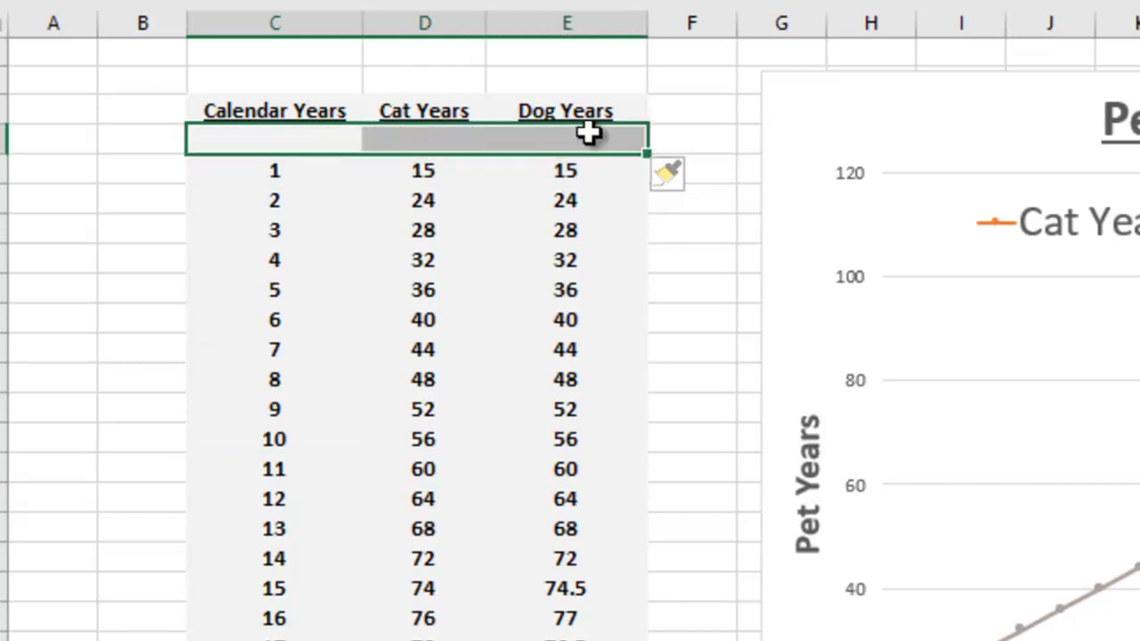
{"action": "left_click", "coordinate": [540, 434]}
Step: Enter 0 under Calendar Years, Cat Years and Dog Years in the blank row and remove the underline from these zeros
{"action": "left_click", "coordinate": [281, 142]}
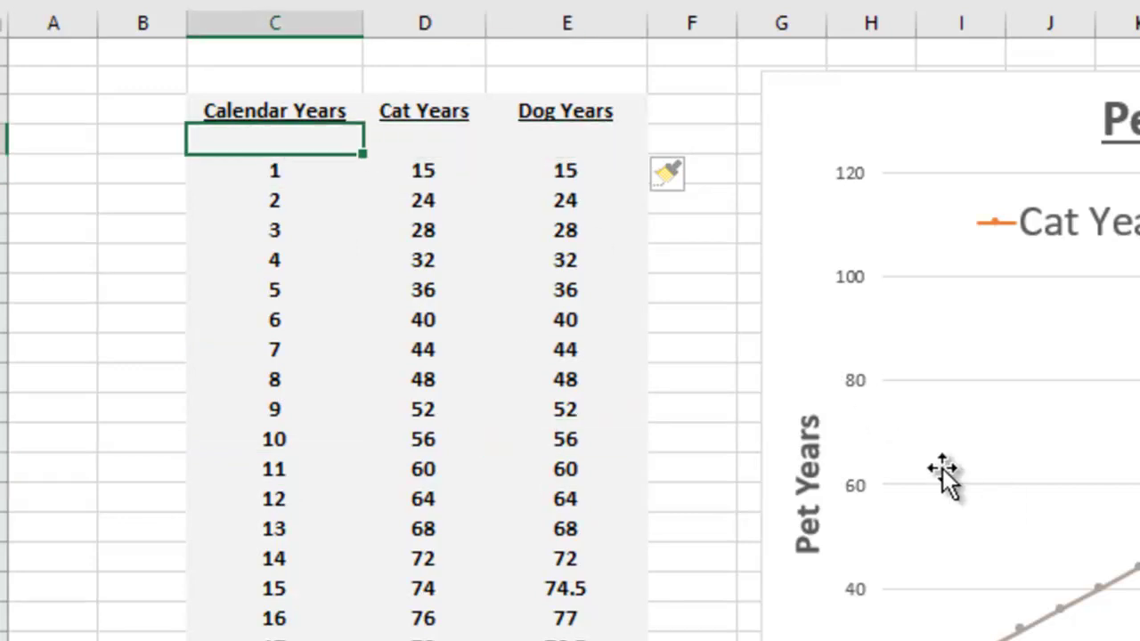
{"action": "type", "text": "0"}
{"action": "key", "text": "Tab"}
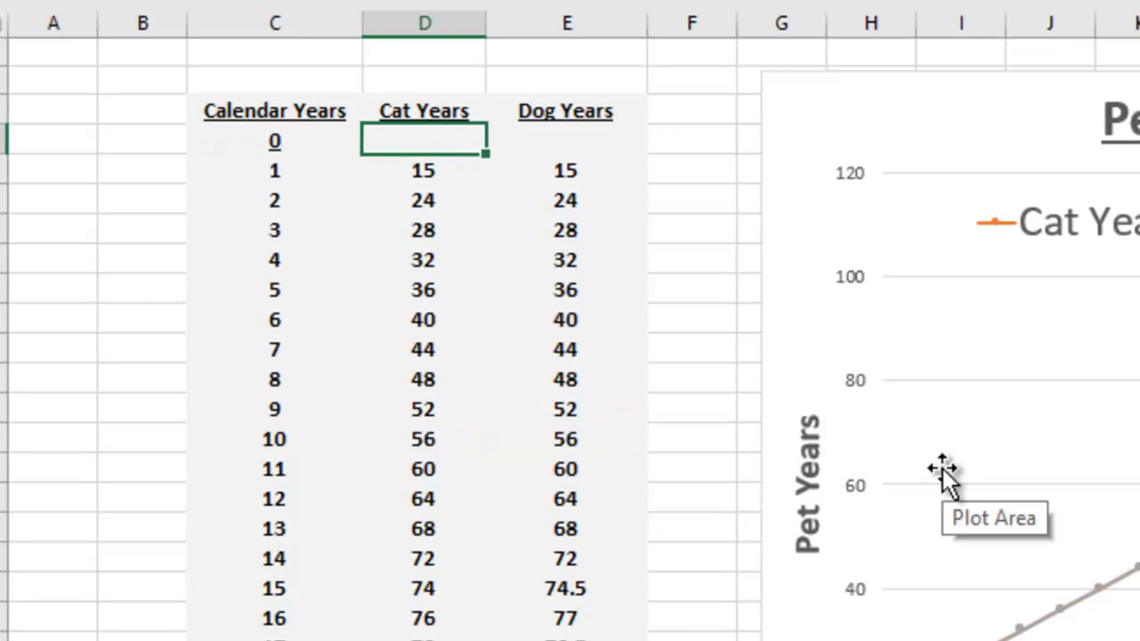
{"action": "key", "text": "Left"}
{"action": "key", "text": "Right"}
{"action": "type", "text": "0"}
{"action": "key", "text": "Tab"}
{"action": "type", "text": "0"}
{"action": "key", "text": "Down"}
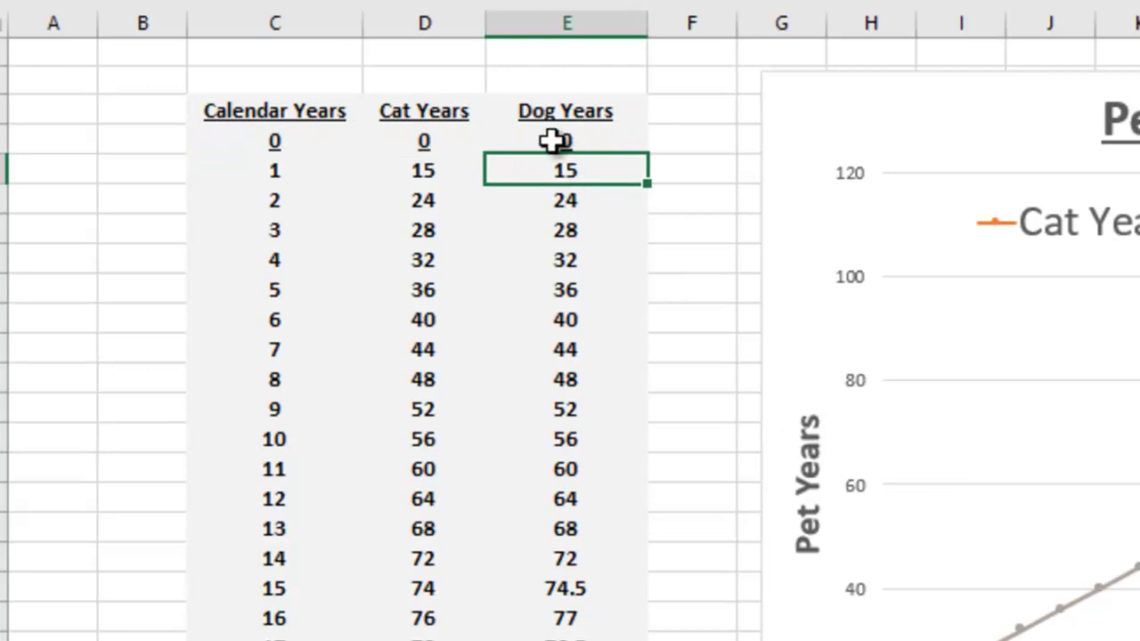
{"action": "left_click_drag", "start_coordinate": [555, 139], "coordinate": [287, 134]}
{"action": "left_click", "coordinate": [450, 316]}
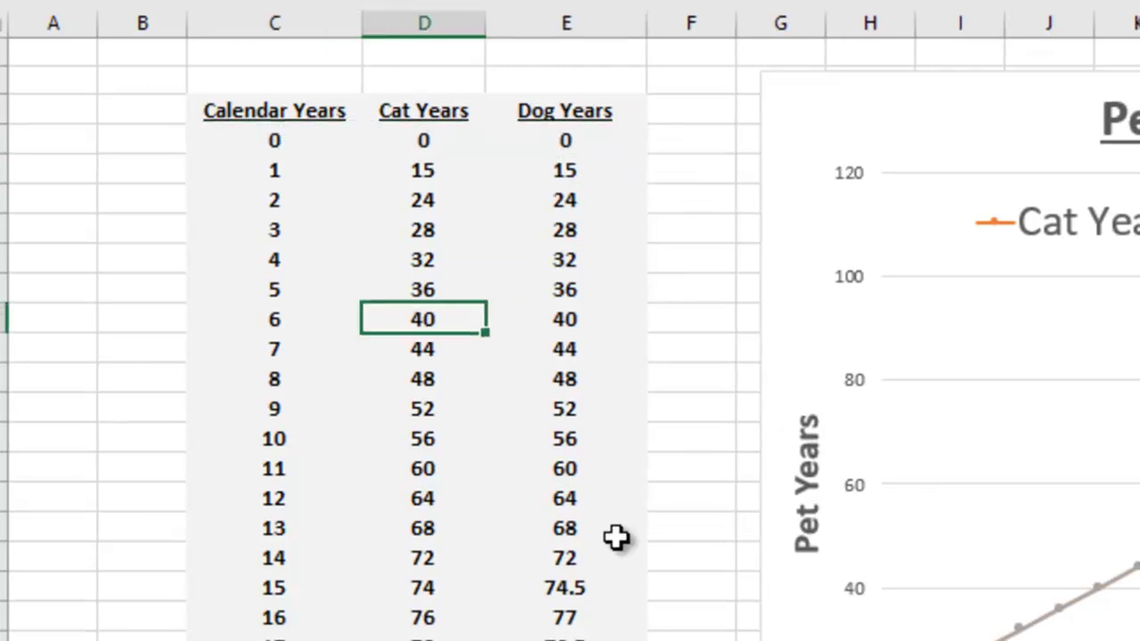
{"action": "left_click", "coordinate": [250, 139]}
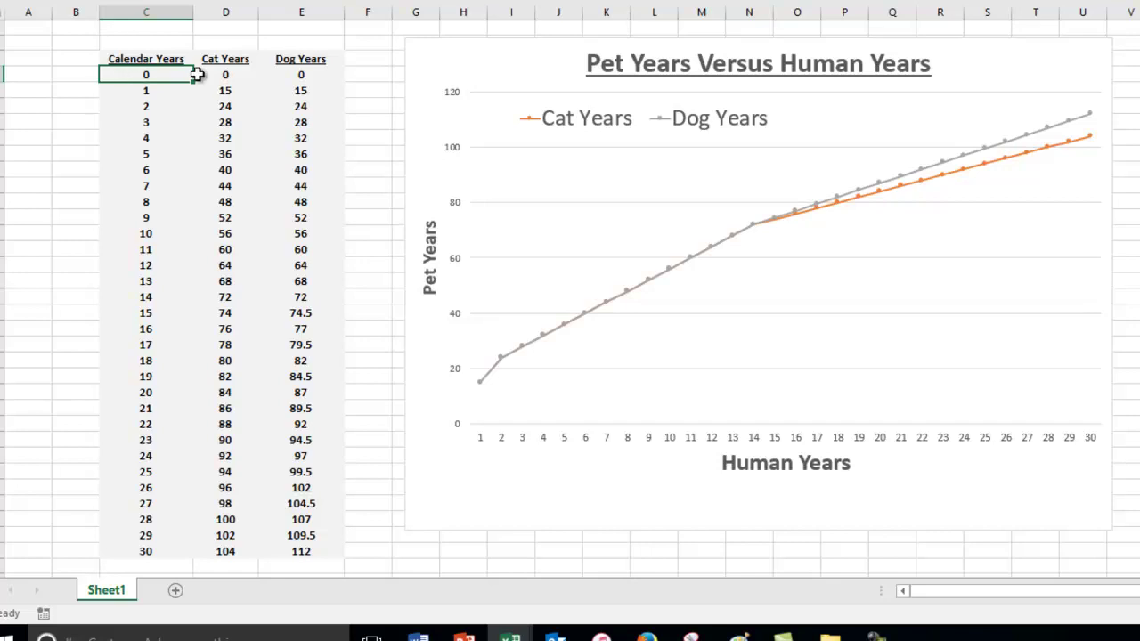
{"action": "left_click", "coordinate": [227, 77]}
{"action": "left_click", "coordinate": [304, 77]}
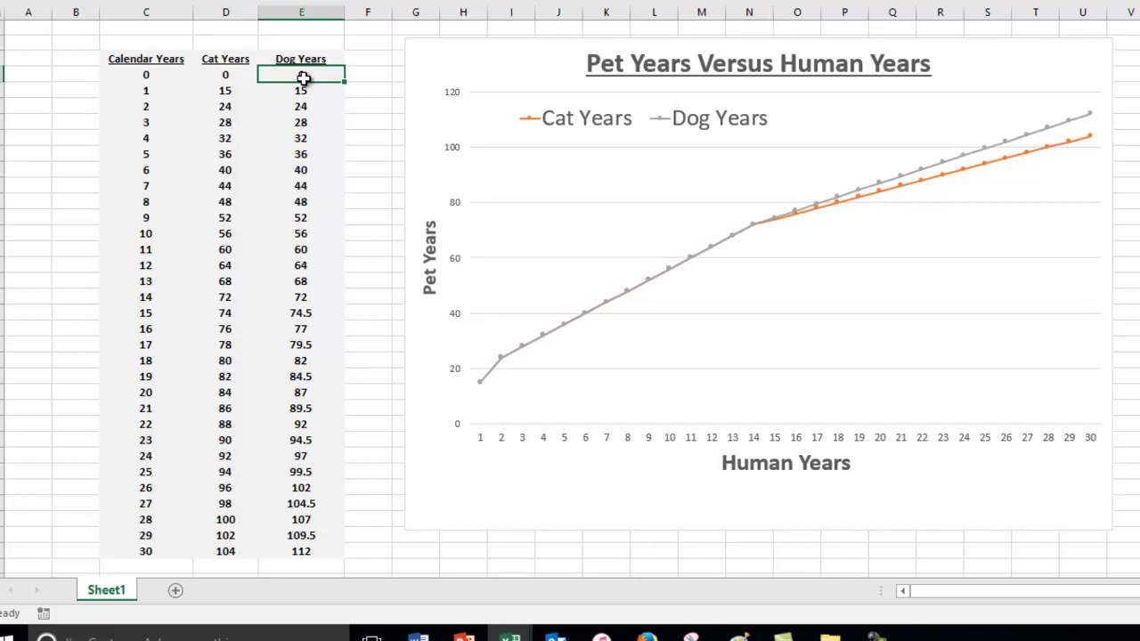
{"action": "left_click", "coordinate": [257, 121]}
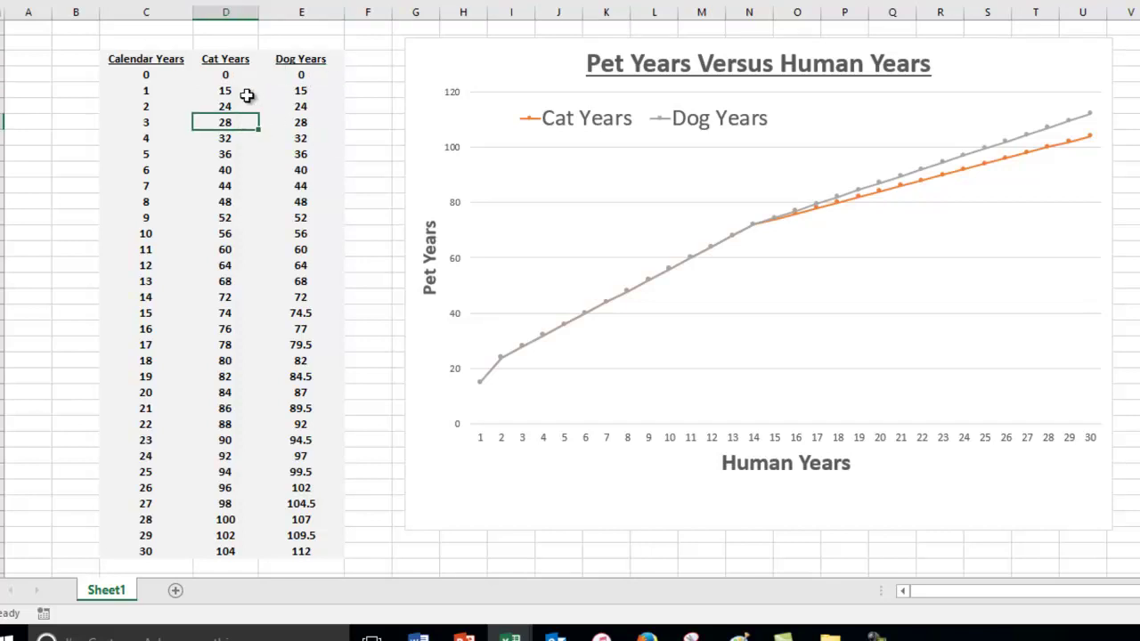
{"action": "left_click_drag", "start_coordinate": [301, 76], "coordinate": [146, 78]}
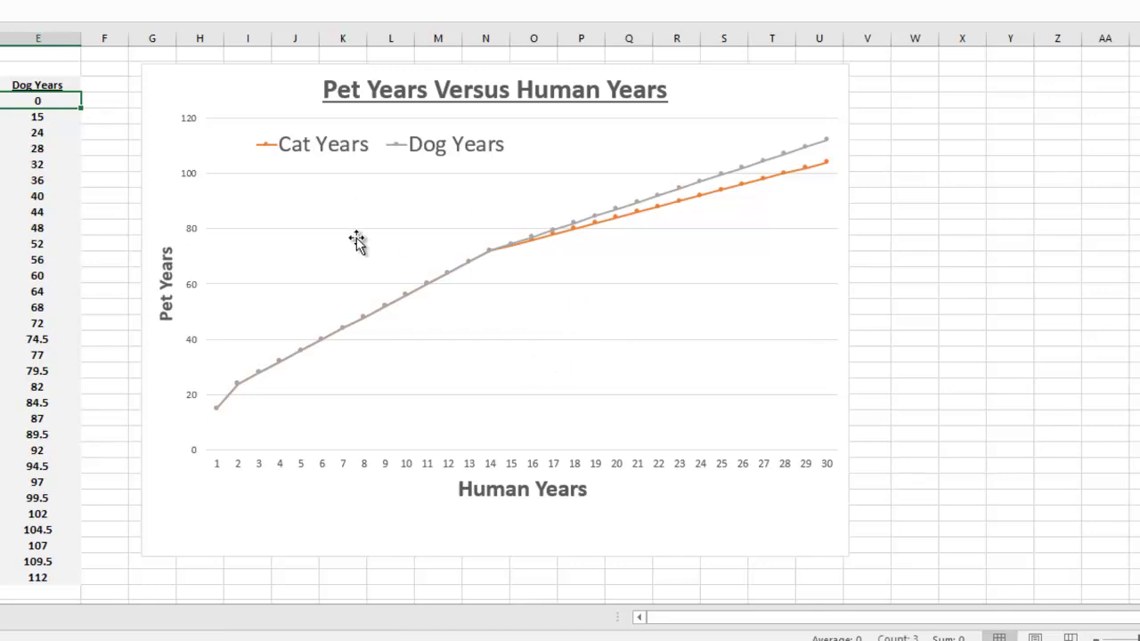
{"action": "left_click", "coordinate": [317, 147]}
{"action": "left_click", "coordinate": [567, 229]}
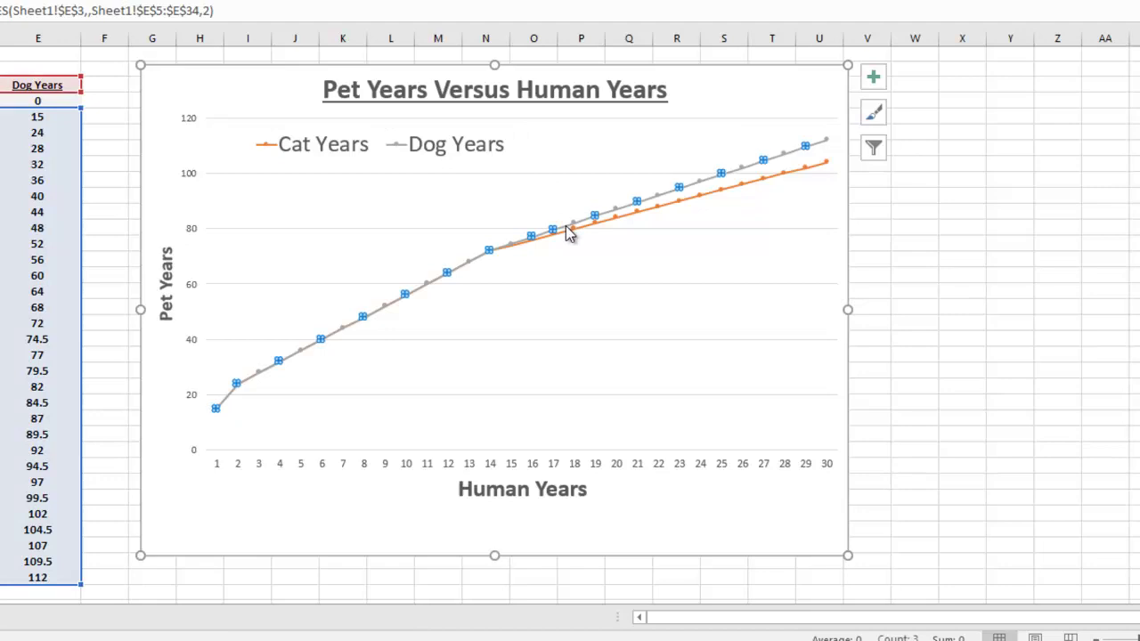
{"action": "left_click", "coordinate": [500, 89]}
{"action": "left_click", "coordinate": [432, 203]}
Step: Edit the chart's data source so the horizontal axis labels use the Calendar Years range =Sheet1!$C$4:$C$34
{"action": "right_click", "coordinate": [296, 215]}
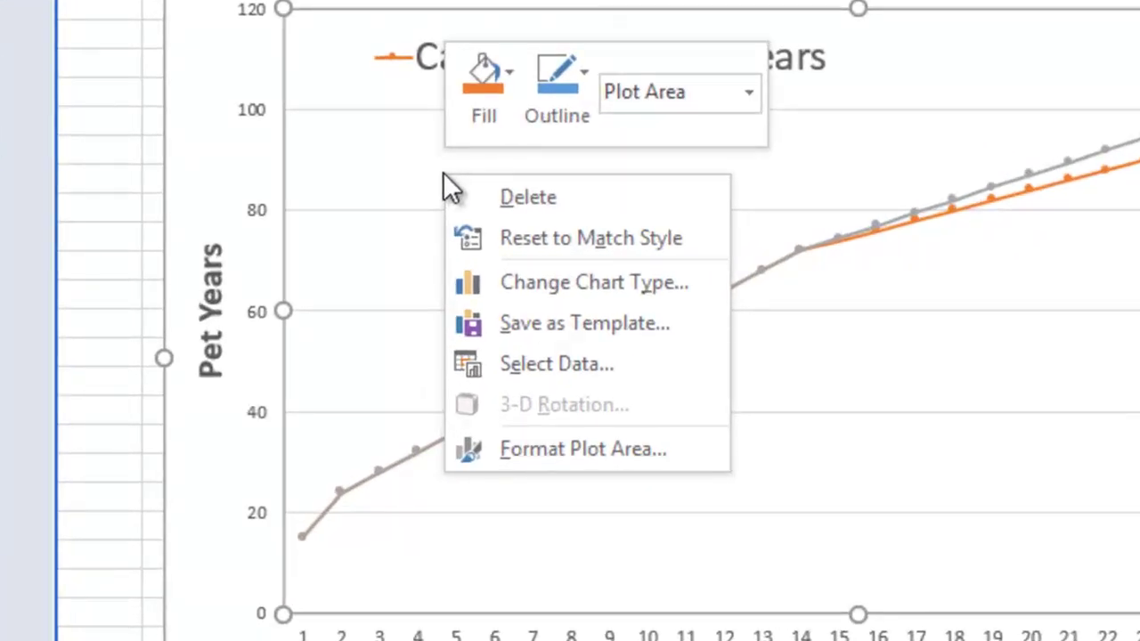
{"action": "left_click", "coordinate": [553, 367]}
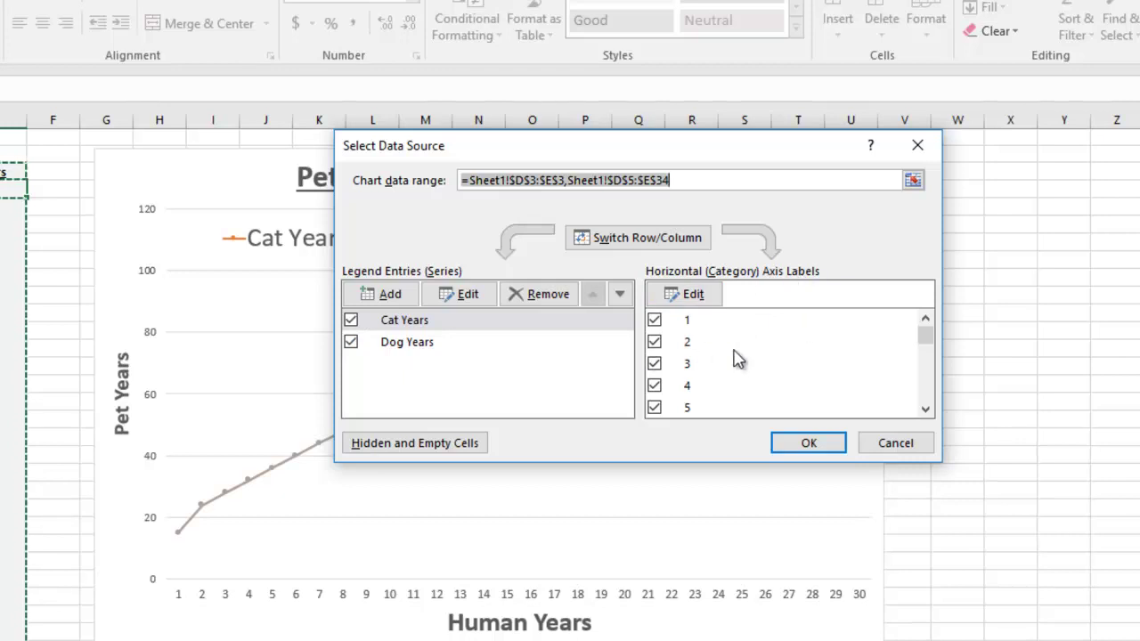
{"action": "scroll", "coordinate": [737, 356], "scroll_direction": "down", "scroll_amount": 1}
{"action": "mouse_move", "coordinate": [926, 331]}
{"action": "left_mouse_down"}
{"action": "mouse_move", "coordinate": [930, 398]}
{"action": "mouse_move", "coordinate": [946, 331]}
{"action": "left_mouse_up"}
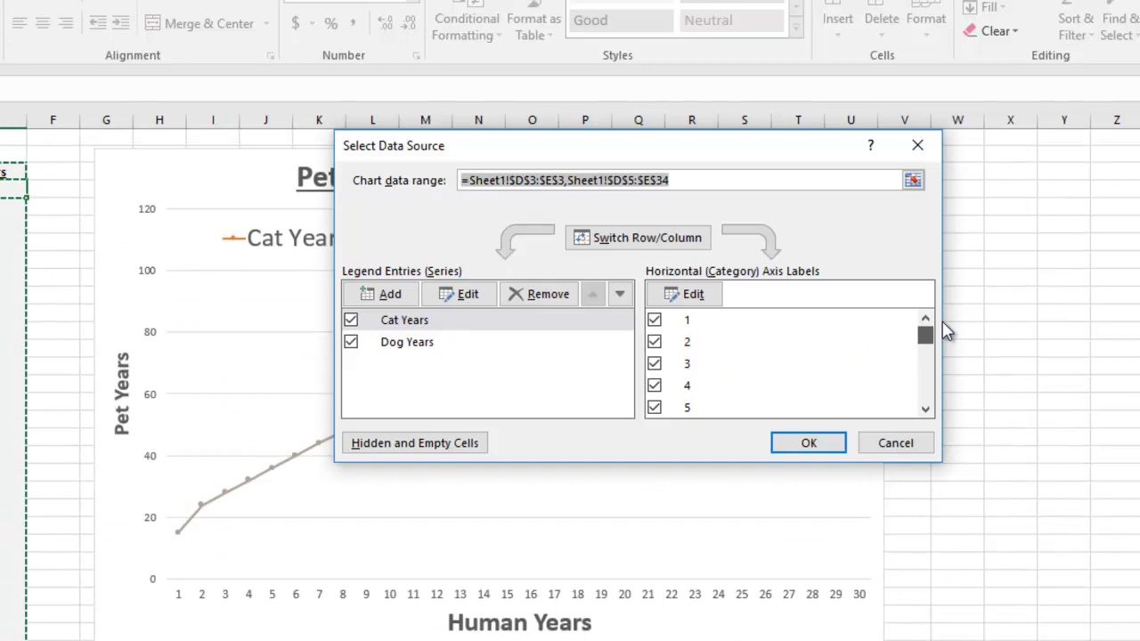
{"action": "left_click", "coordinate": [694, 295]}
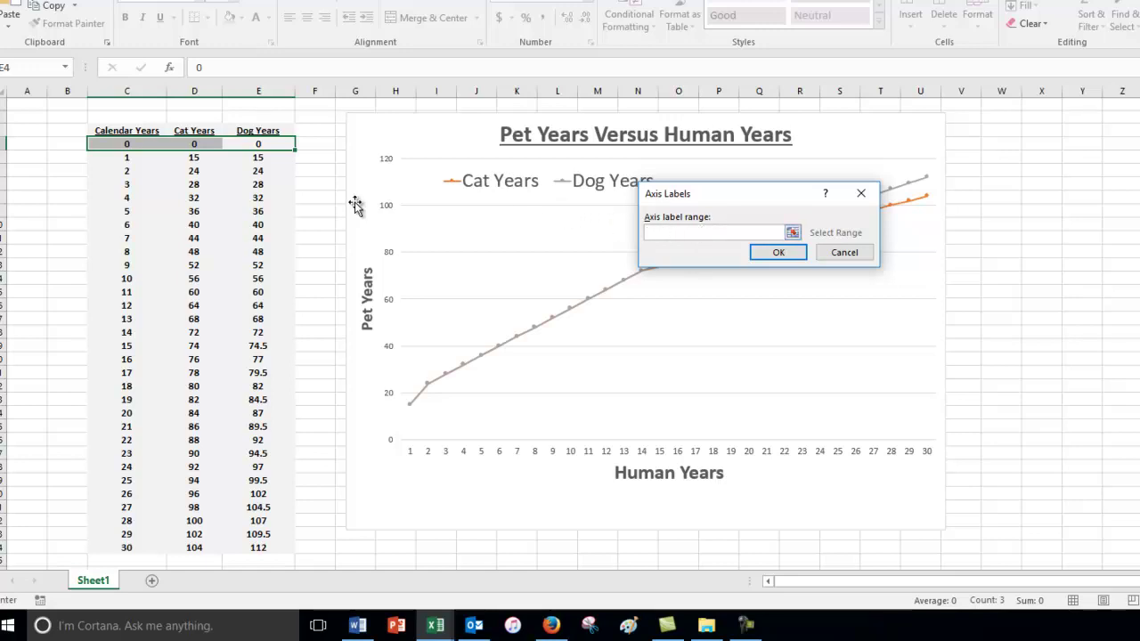
{"action": "left_click_drag", "start_coordinate": [111, 145], "coordinate": [107, 547]}
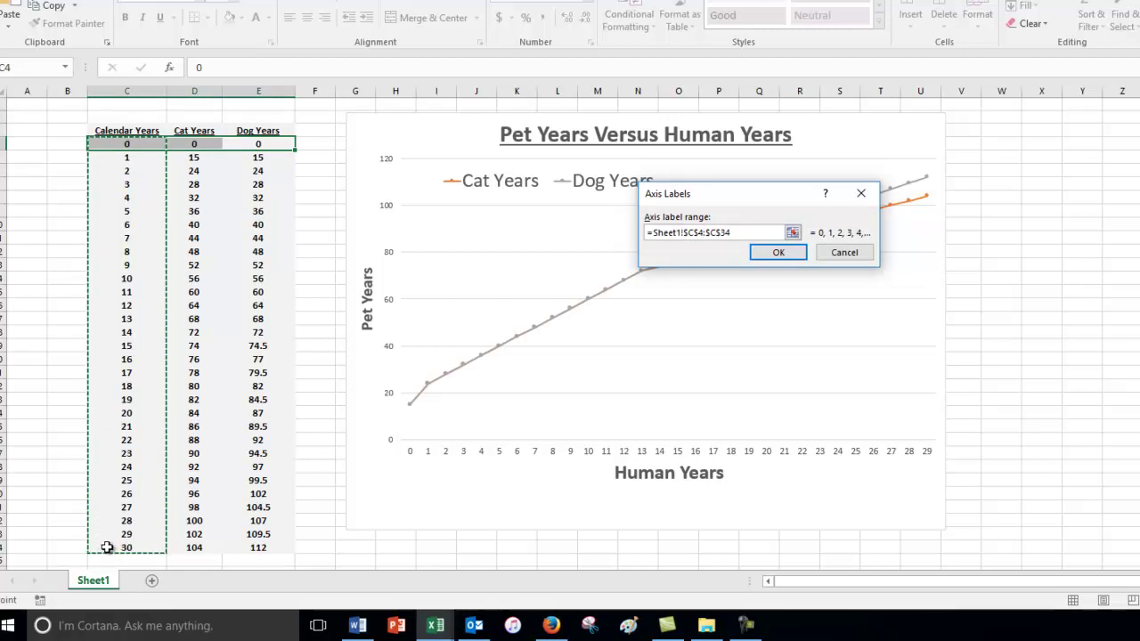
{"action": "left_click", "coordinate": [779, 252]}
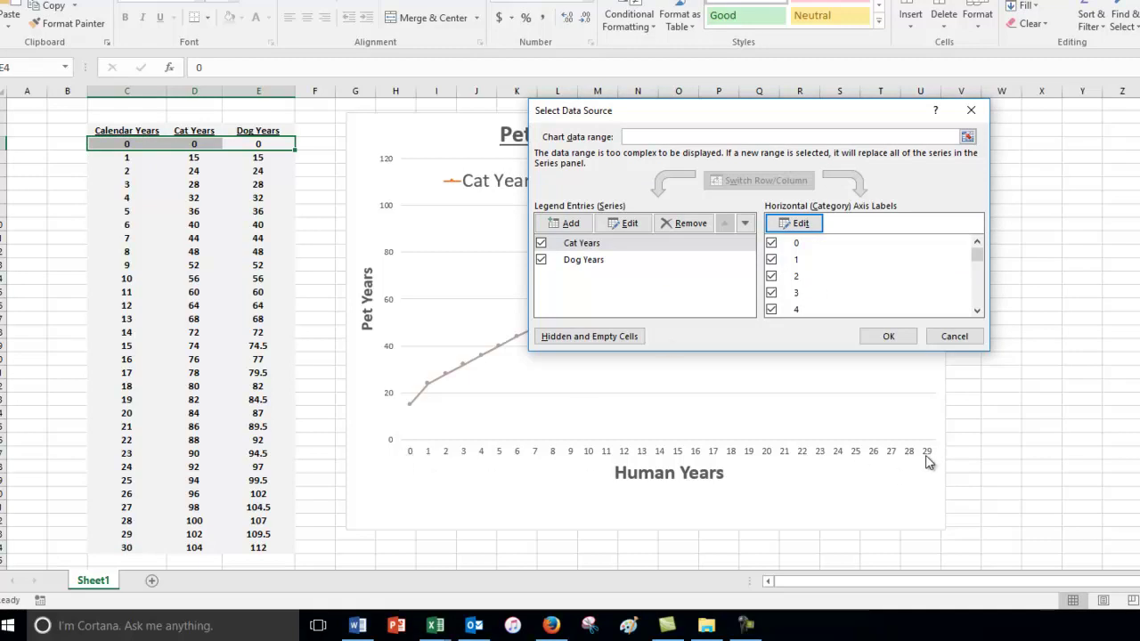
Step: Reopen the horizontal axis labels for editing and accept the range =Sheet1!$C$4:$C$34 again
{"action": "mouse_move", "coordinate": [977, 253]}
{"action": "left_mouse_down"}
{"action": "mouse_move", "coordinate": [977, 304]}
{"action": "mouse_move", "coordinate": [976, 252]}
{"action": "left_mouse_up"}
{"action": "left_click", "coordinate": [798, 224]}
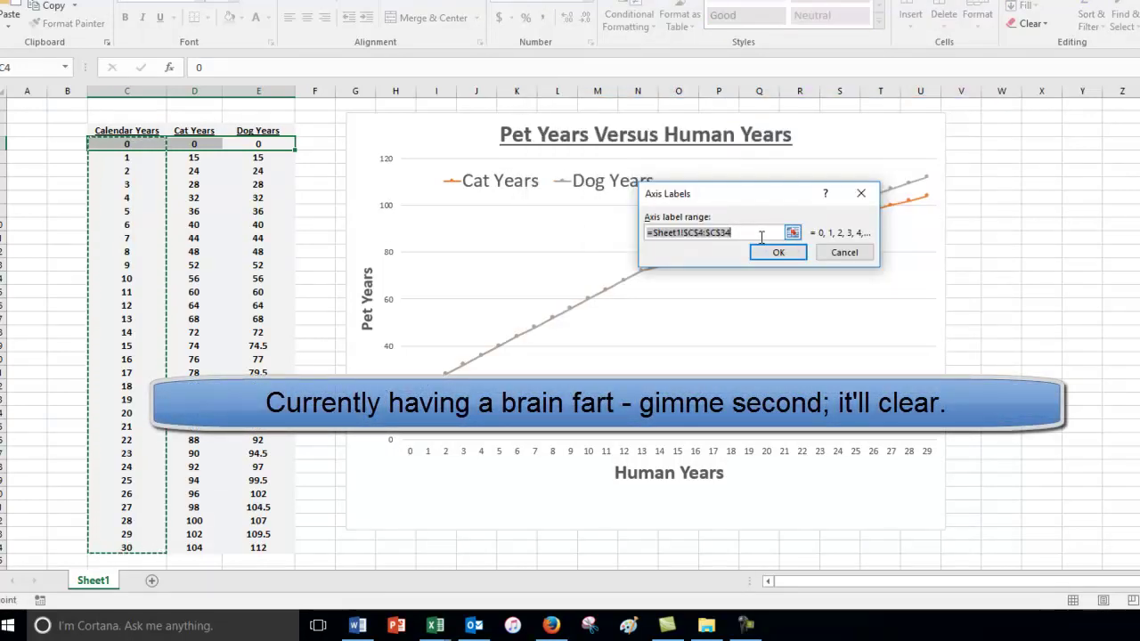
{"action": "left_click", "coordinate": [754, 234]}
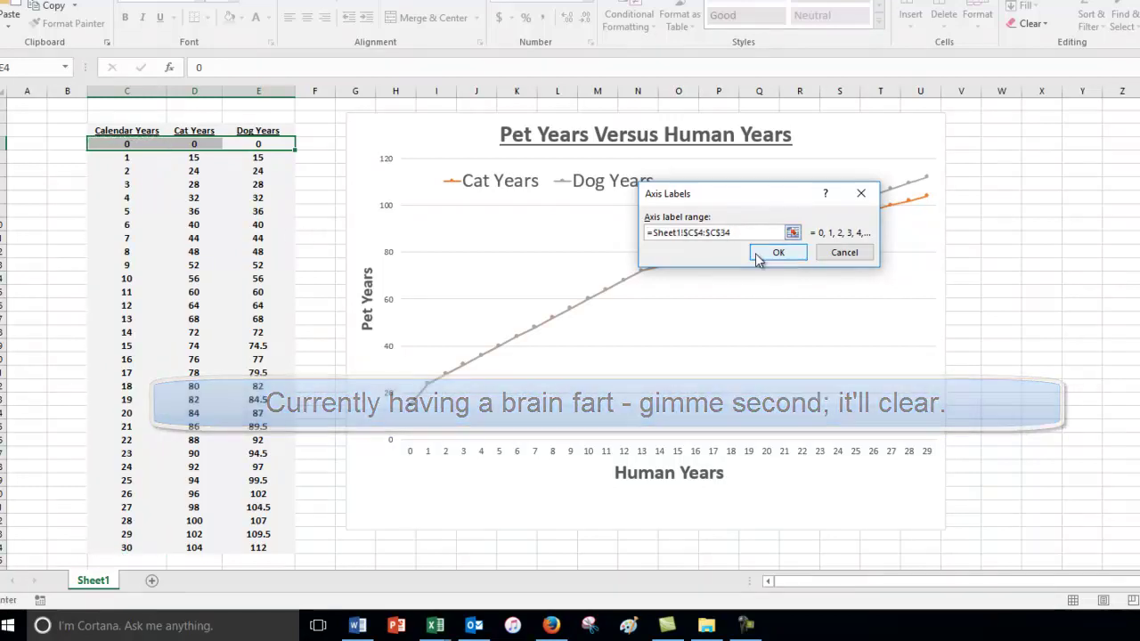
{"action": "key", "text": "ctrl+a"}
{"action": "key", "text": "BackSpace"}
{"action": "left_click_drag", "start_coordinate": [129, 143], "coordinate": [143, 545]}
{"action": "left_click", "coordinate": [718, 249]}
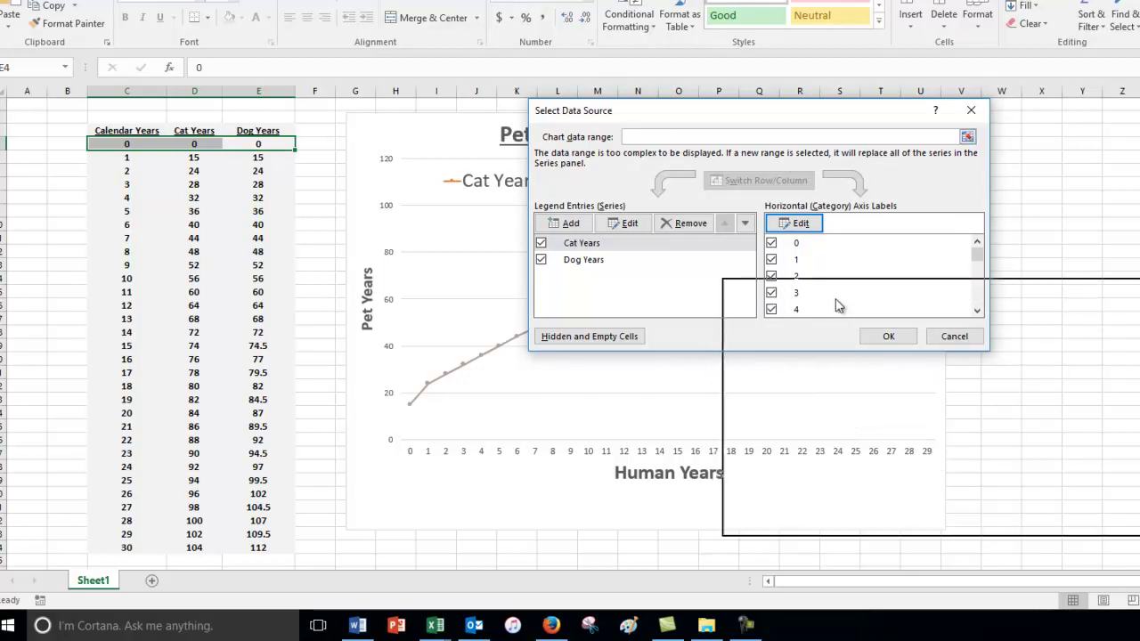
{"action": "left_click_drag", "start_coordinate": [632, 113], "coordinate": [837, 307]}
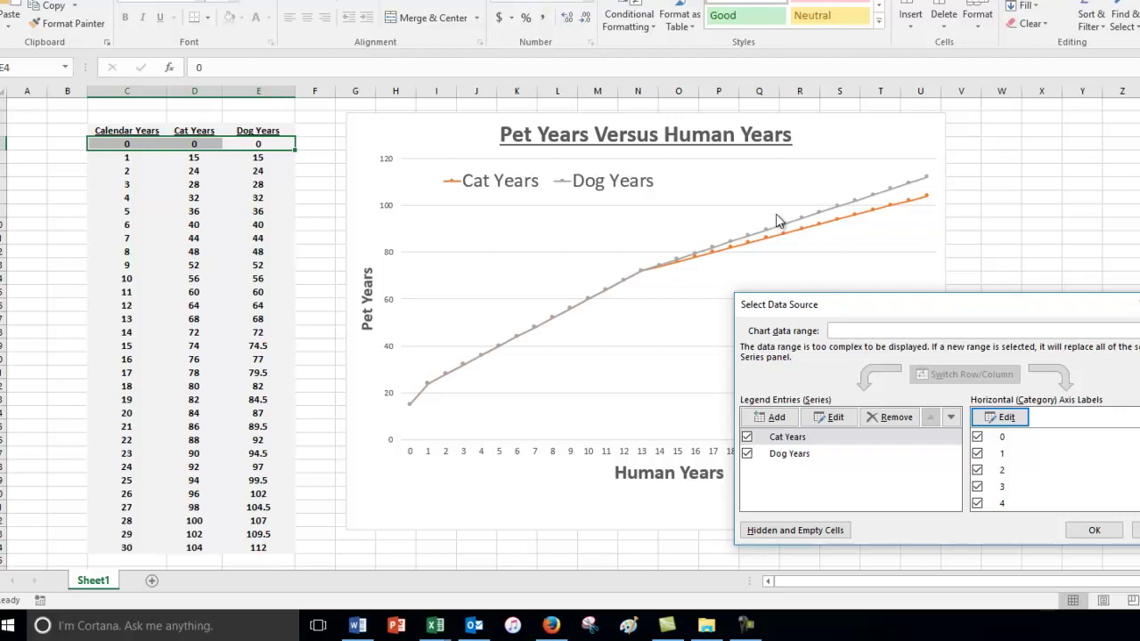
{"action": "left_click_drag", "start_coordinate": [920, 306], "coordinate": [760, 538]}
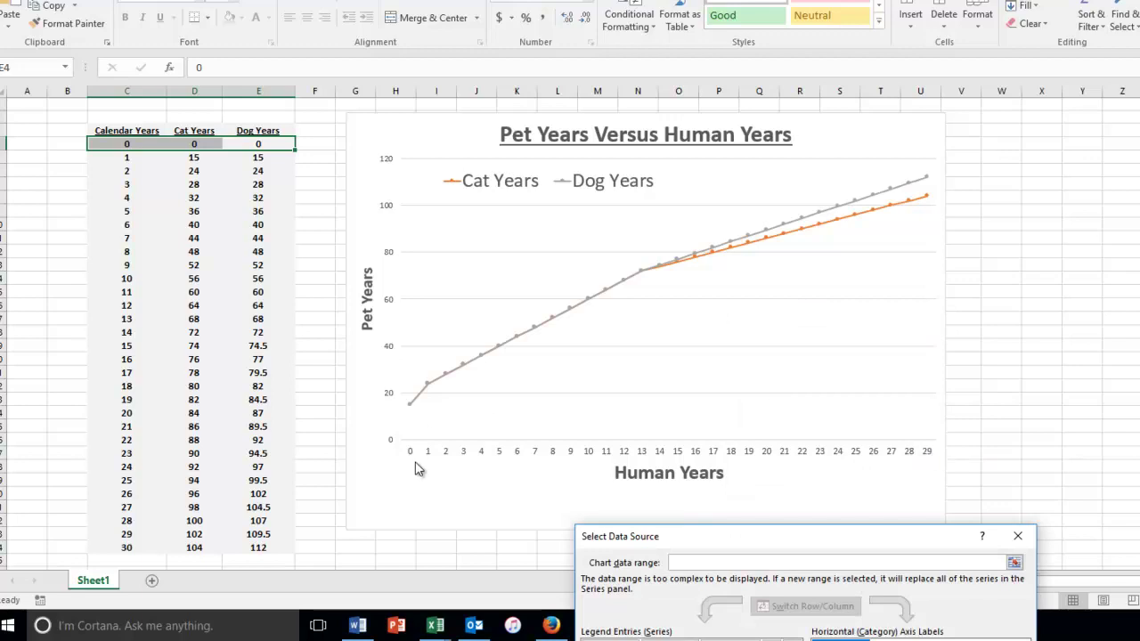
{"action": "left_click_drag", "start_coordinate": [719, 541], "coordinate": [783, 211]}
Step: Edit the Cat Years series so its values cover =Sheet1!$D$4:$D$34
{"action": "left_click", "coordinate": [721, 342]}
{"action": "left_click", "coordinate": [703, 365]}
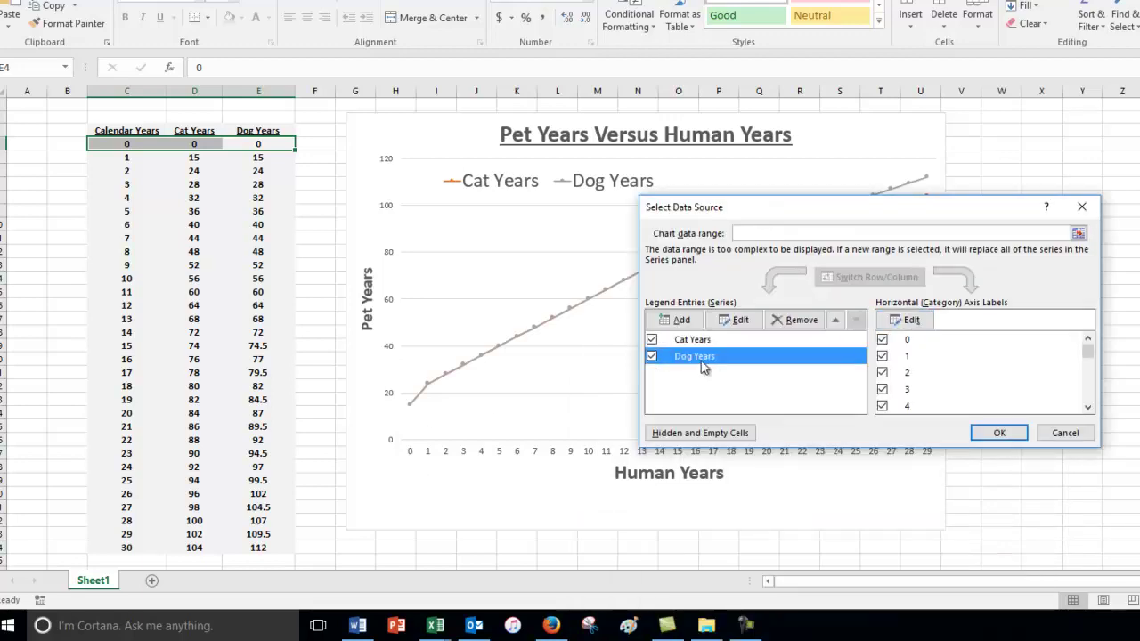
{"action": "left_click", "coordinate": [695, 342]}
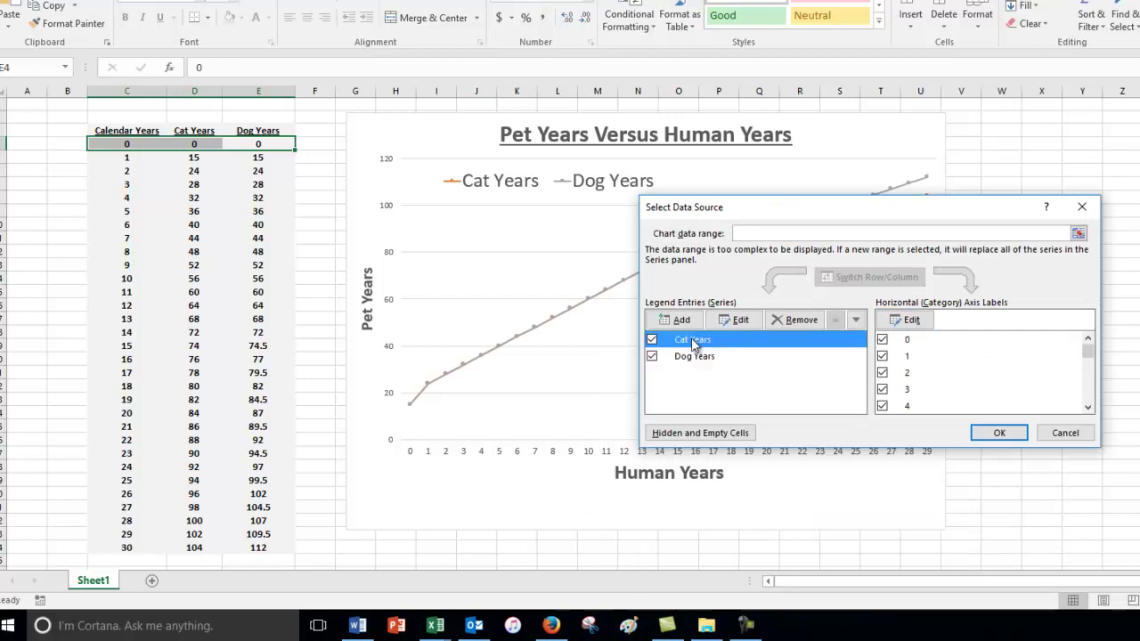
{"action": "left_click", "coordinate": [739, 319]}
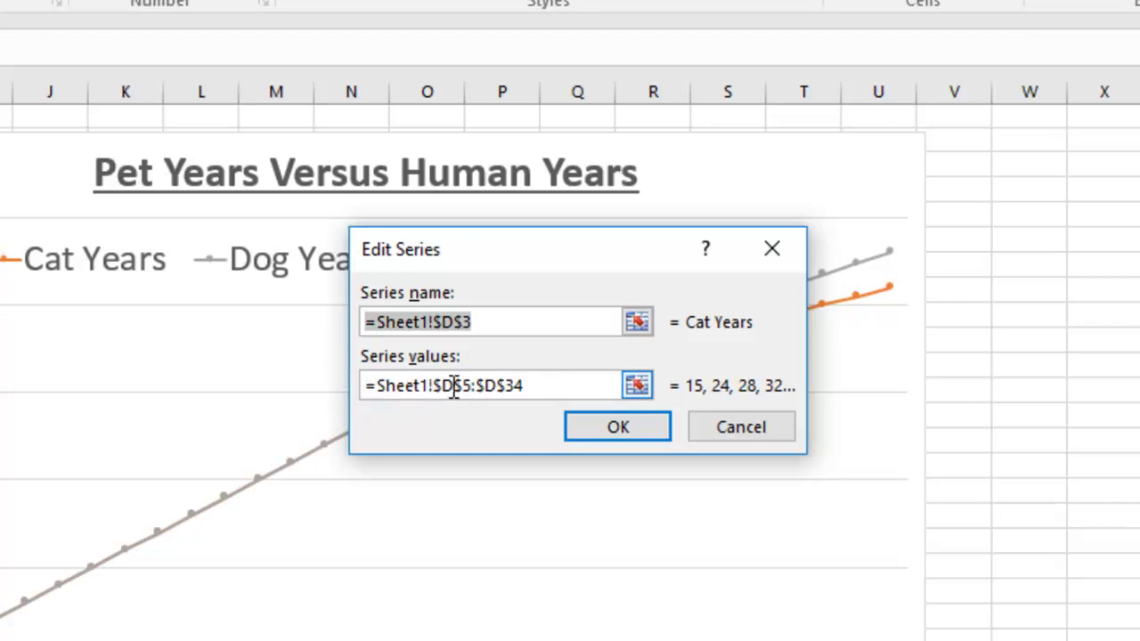
{"action": "left_click", "coordinate": [542, 385]}
{"action": "left_click_drag", "start_coordinate": [542, 385], "coordinate": [214, 384]}
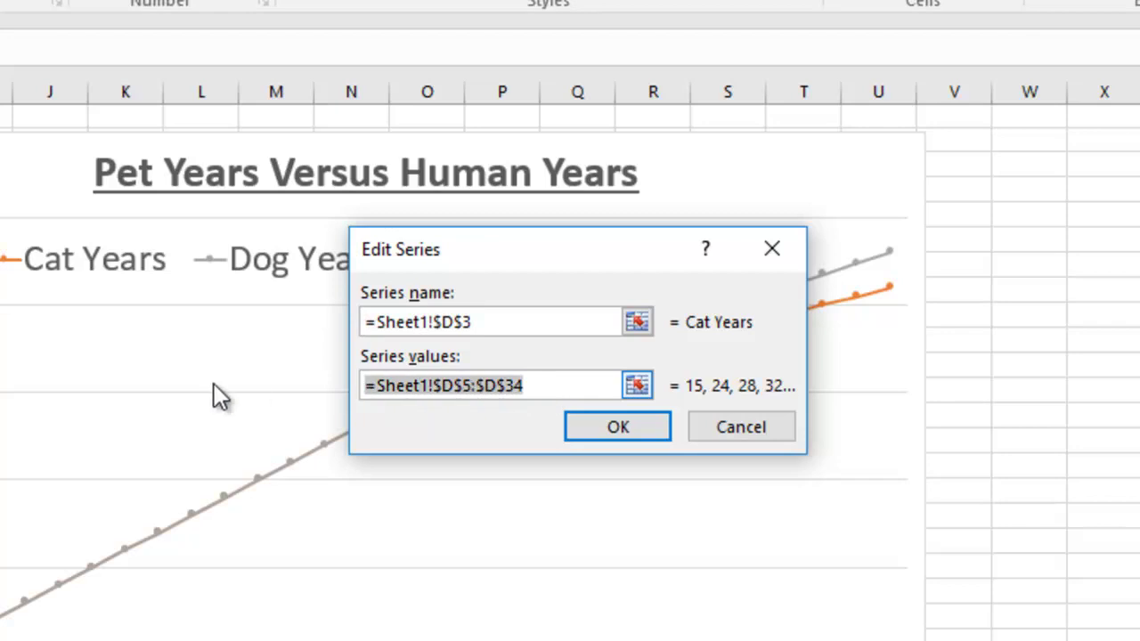
{"action": "key", "text": "BackSpace"}
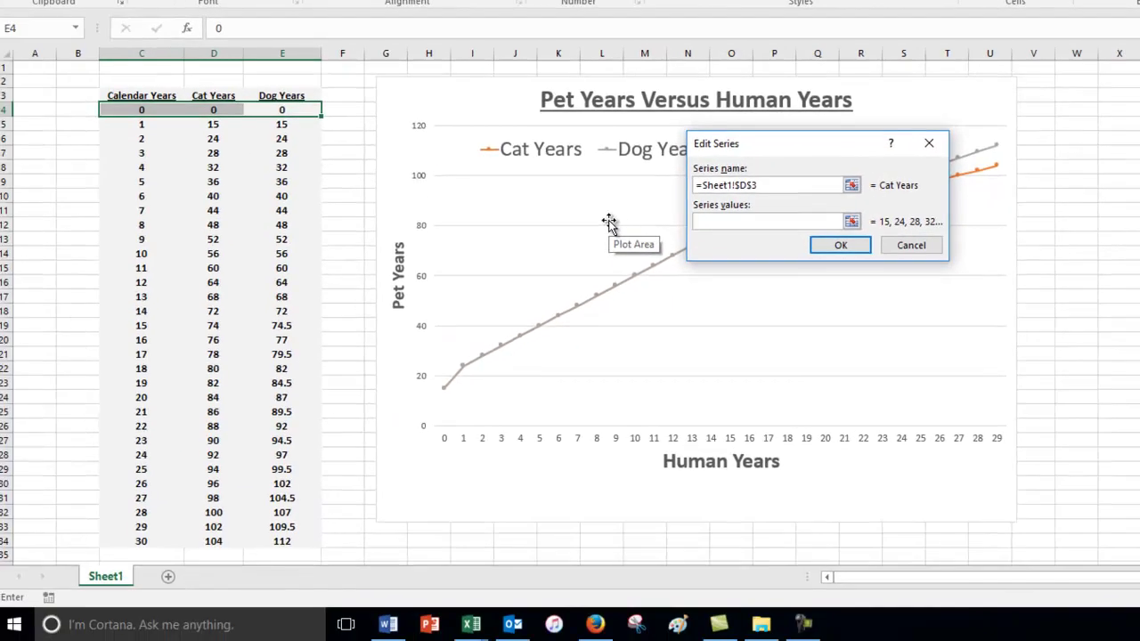
{"action": "left_click_drag", "start_coordinate": [228, 110], "coordinate": [229, 540]}
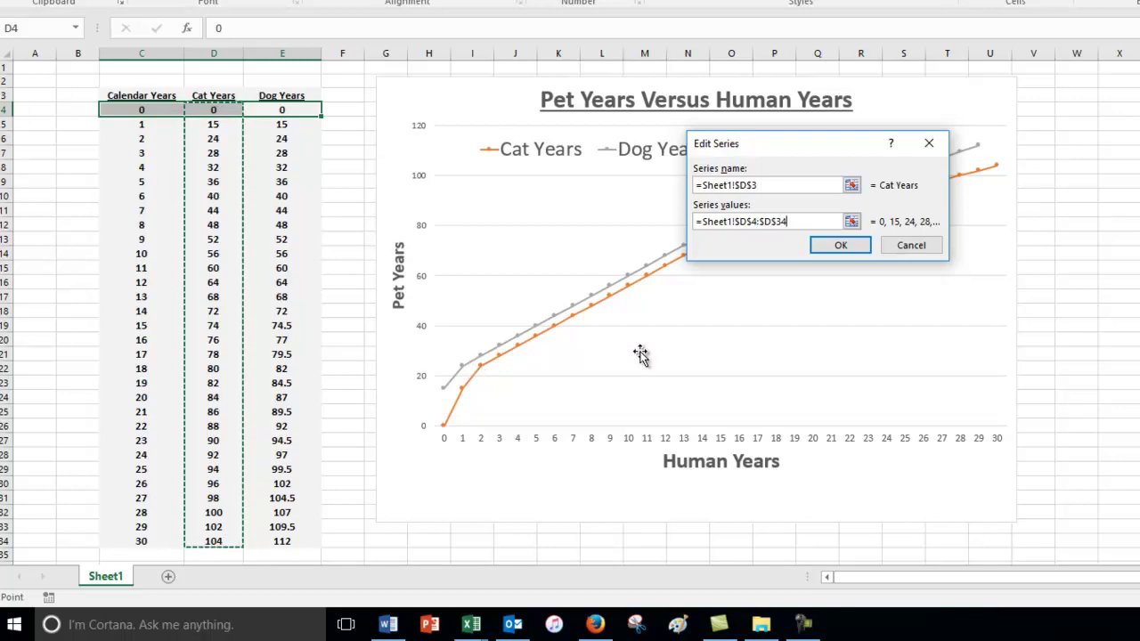
{"action": "left_click", "coordinate": [838, 252]}
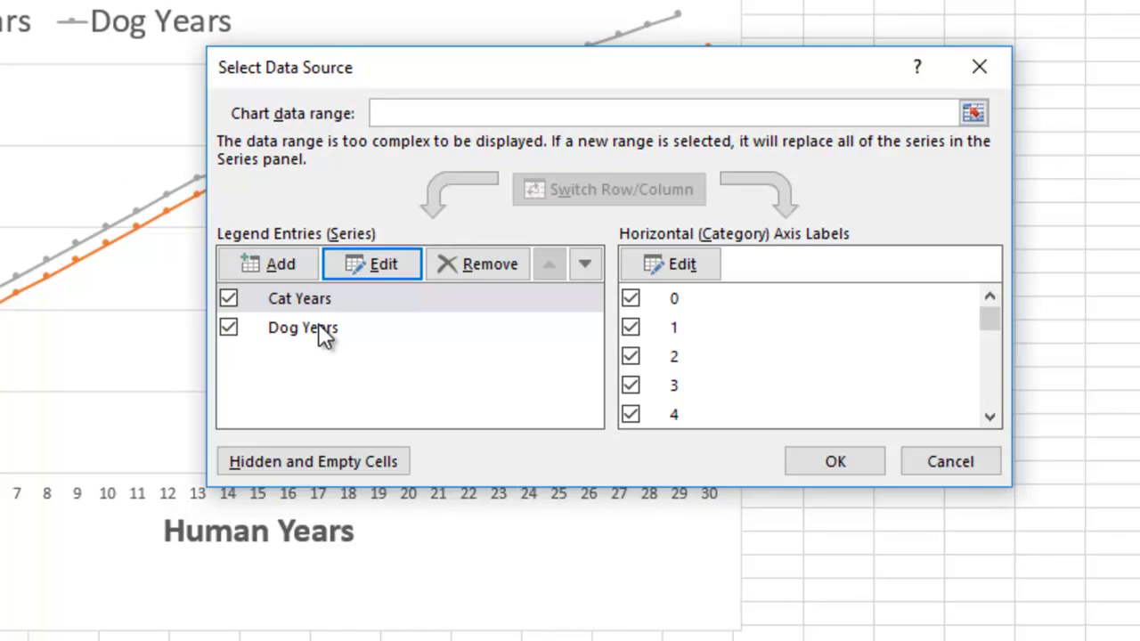
Step: Change the Dog Years series values to =Sheet1!$E$4:$E$34 and apply the chart's new data source settings
{"action": "left_click", "coordinate": [303, 328]}
{"action": "left_click", "coordinate": [396, 264]}
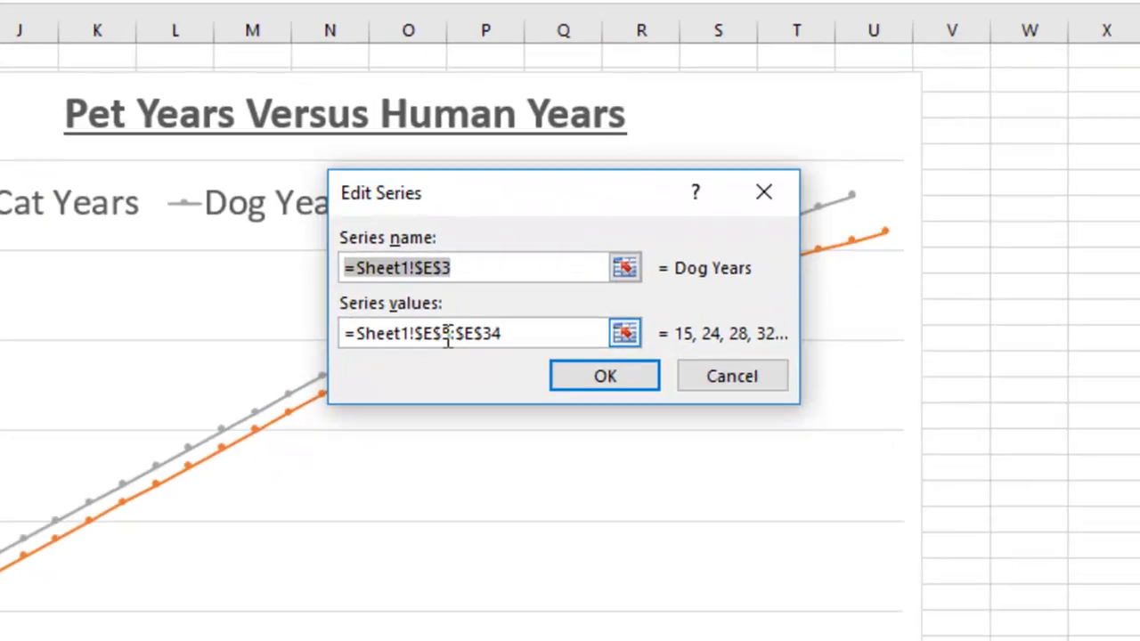
{"action": "left_click", "coordinate": [757, 222]}
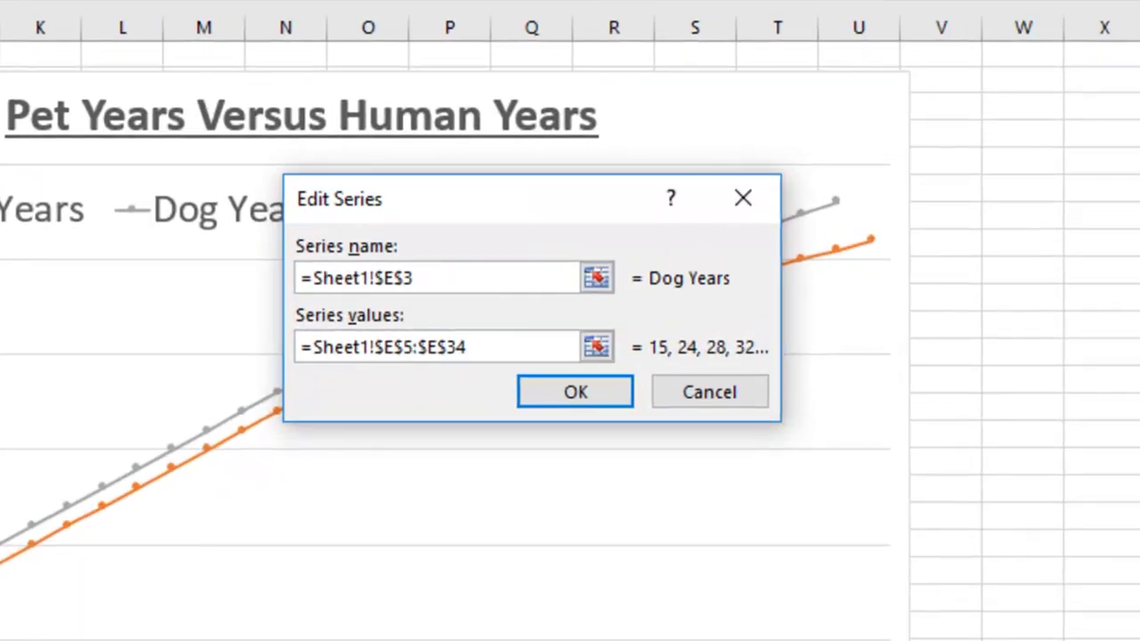
{"action": "key", "text": "Delete"}
{"action": "key", "text": "Delete"}
{"action": "type", "text": "4:"}
{"action": "key", "text": "Return"}
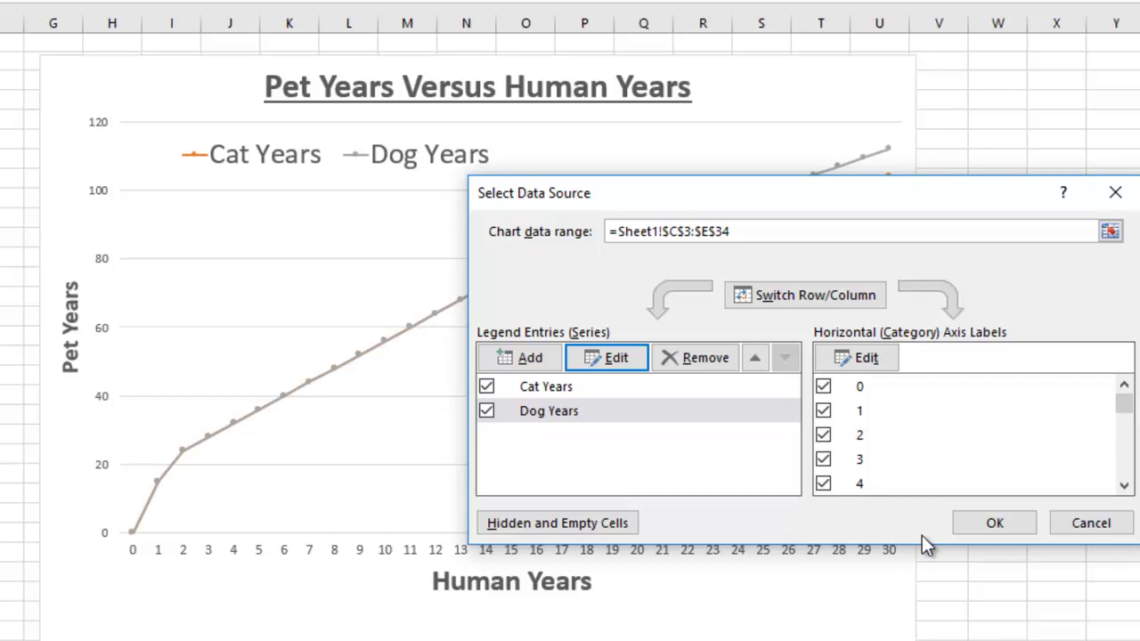
{"action": "left_click", "coordinate": [992, 525]}
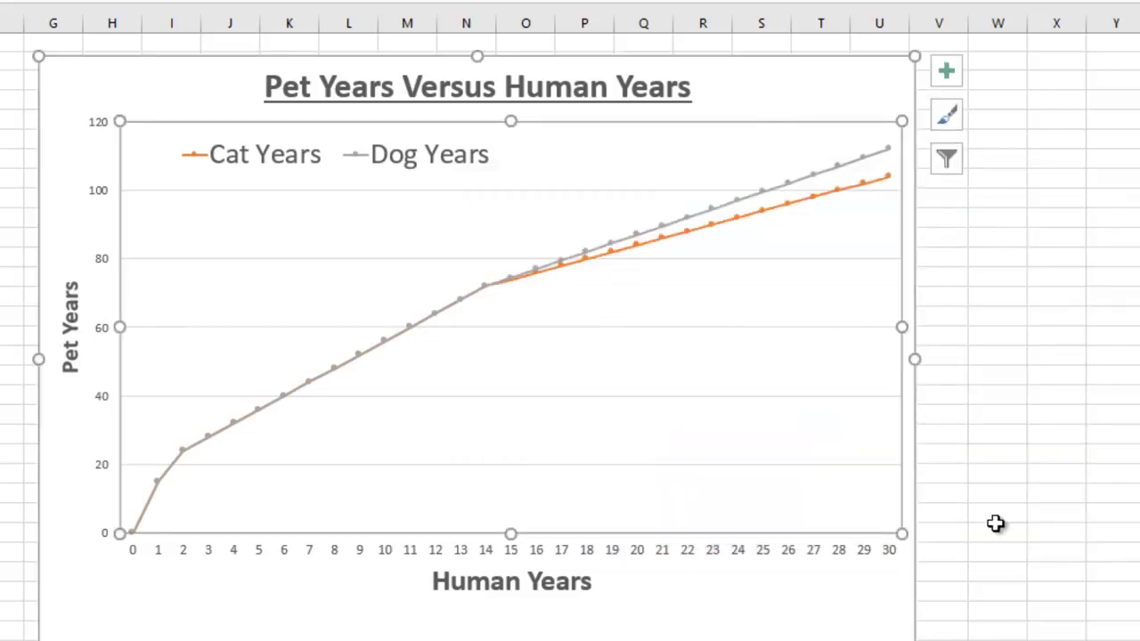